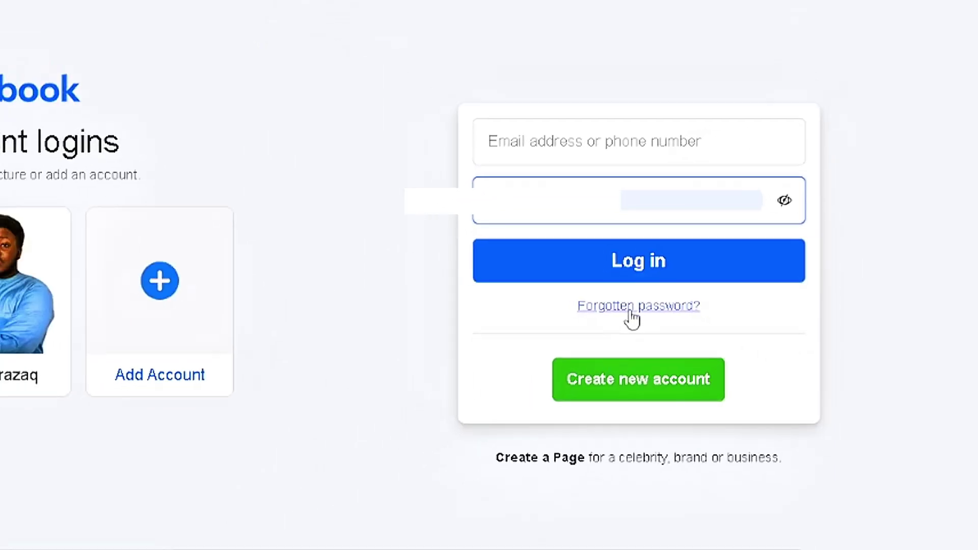
# Step: Start a forgotten-password reset and have Facebook email a login code to the account
pyautogui.click(606, 312)
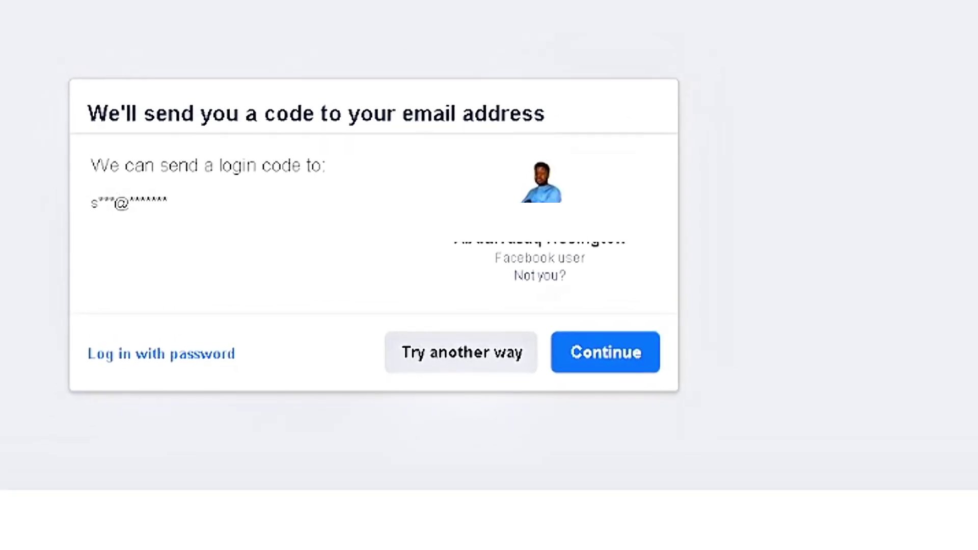
pyautogui.click(630, 352)
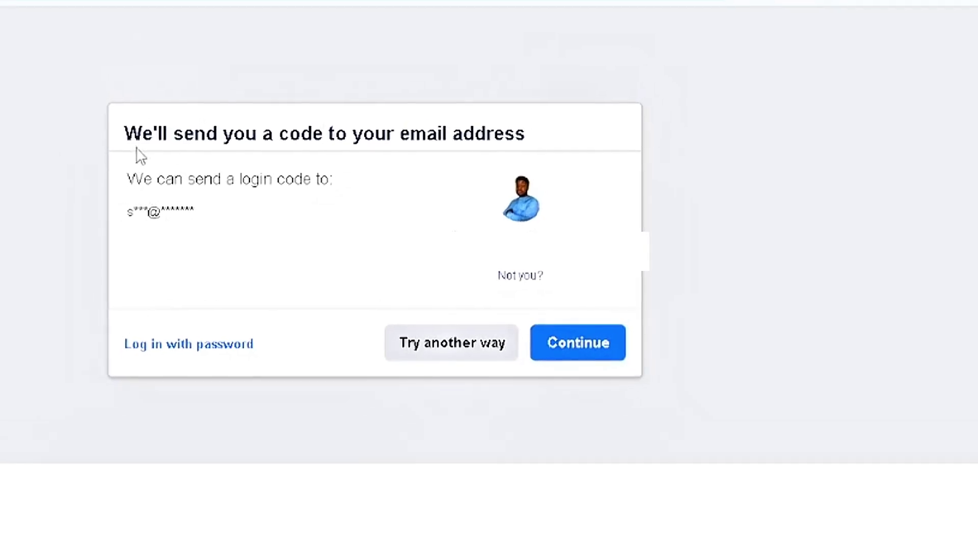
pyautogui.click(559, 338)
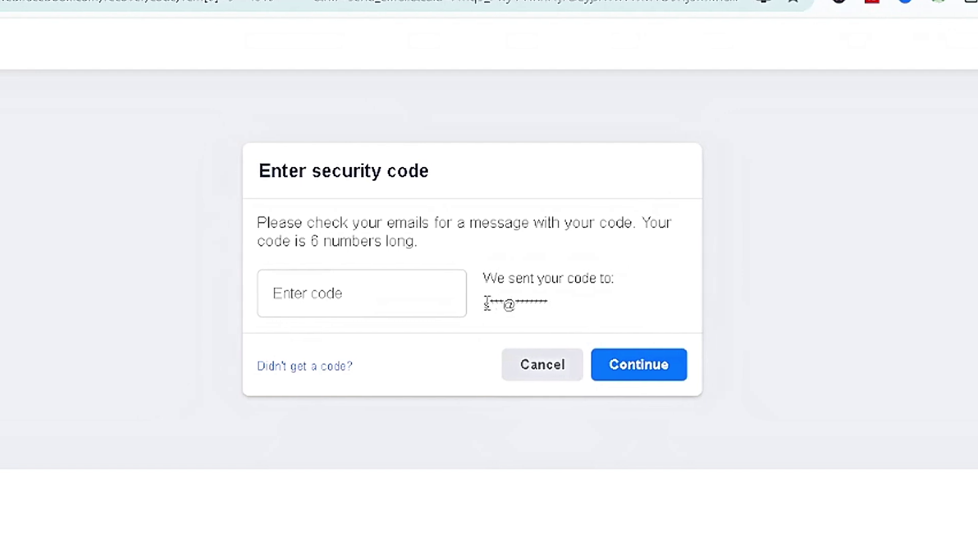
# Step: Copy the six-digit reset code from the Gmail inbox into Facebook's Enter security code field
pyautogui.moveTo(490, 305); pyautogui.dragTo(495, 309)
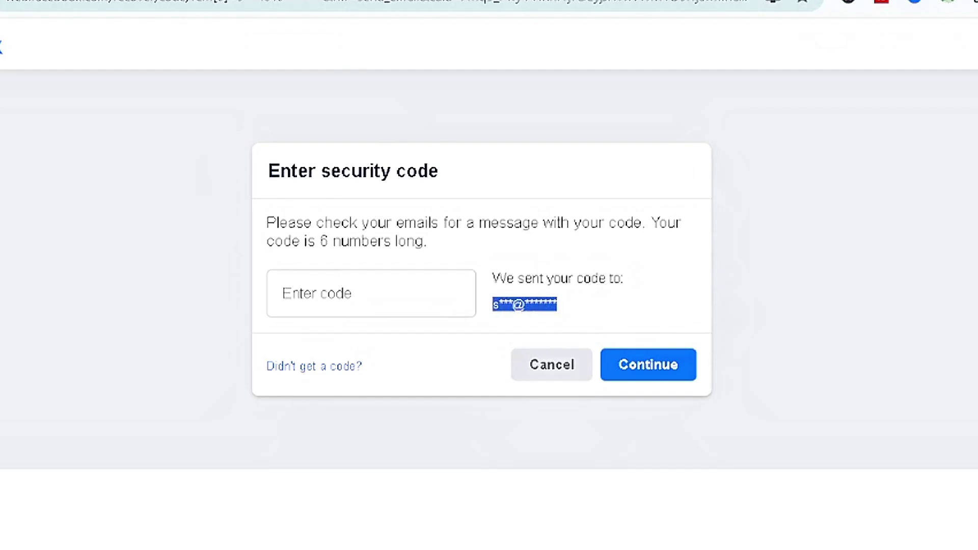
pyautogui.hotkey('ctrl', 't')
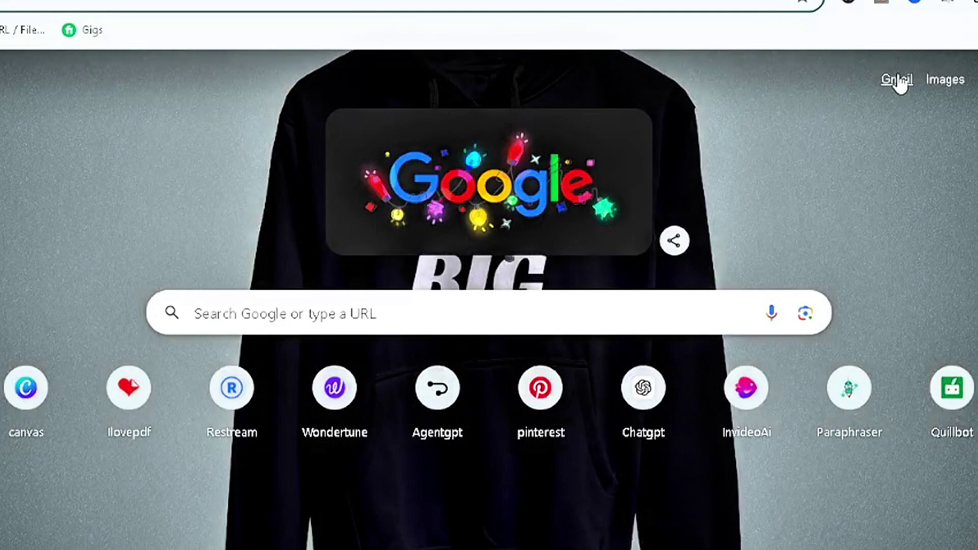
pyautogui.click(897, 81)
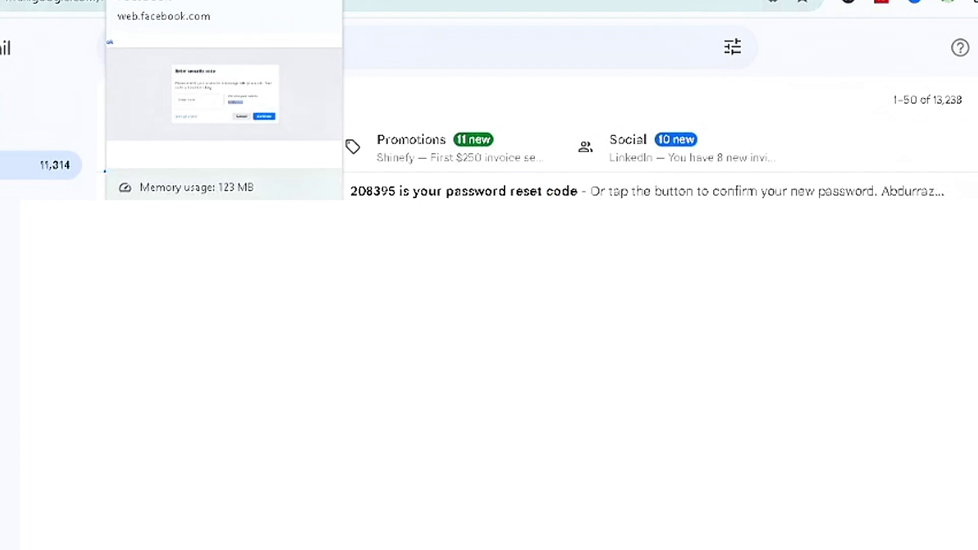
pyautogui.click(152, 0)
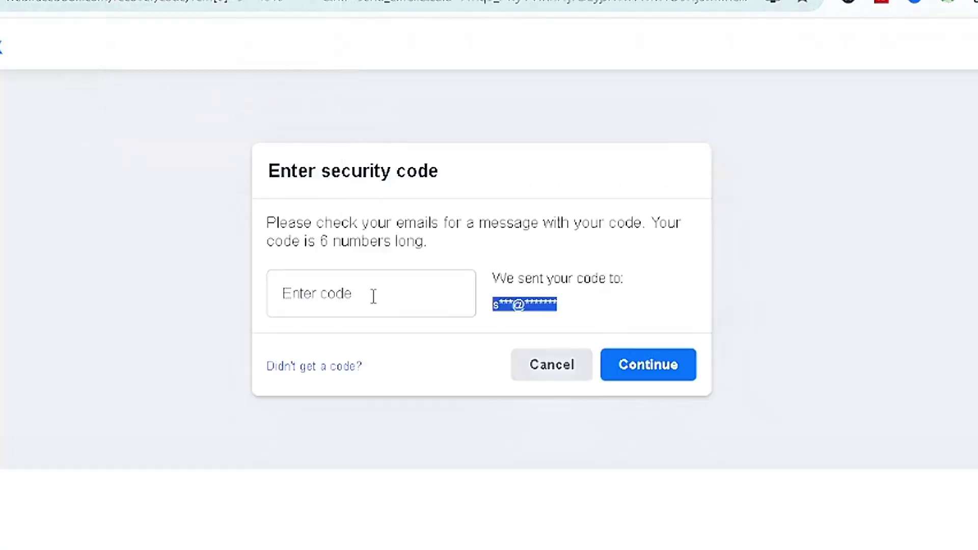
pyautogui.click(373, 294)
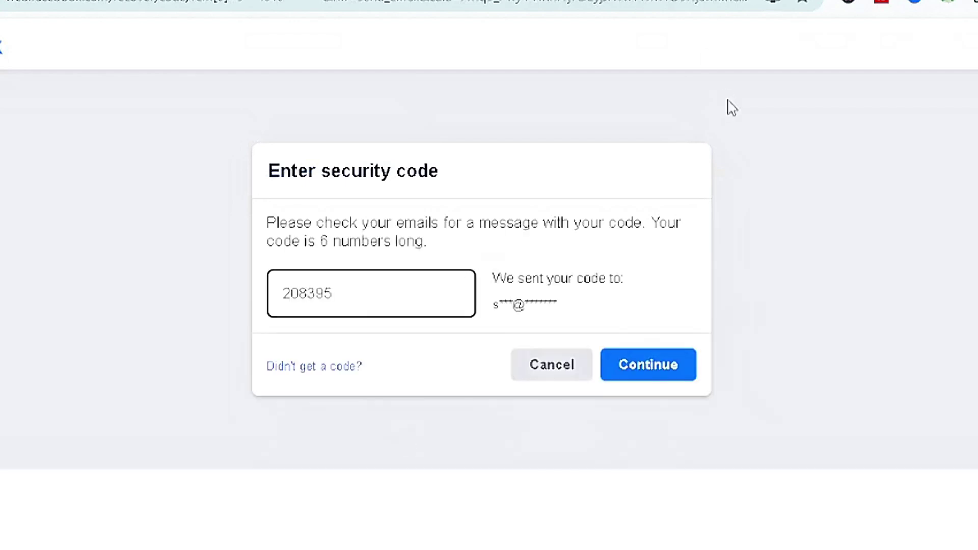
# Step: Submit the reset code, then paste in a strong new password and confirm it
pyautogui.click(665, 374)
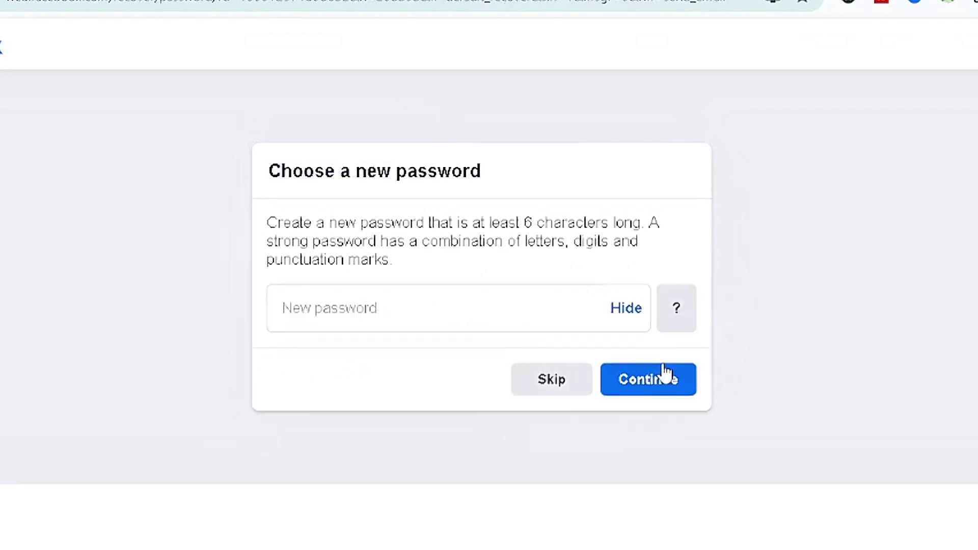
pyautogui.click(390, 312)
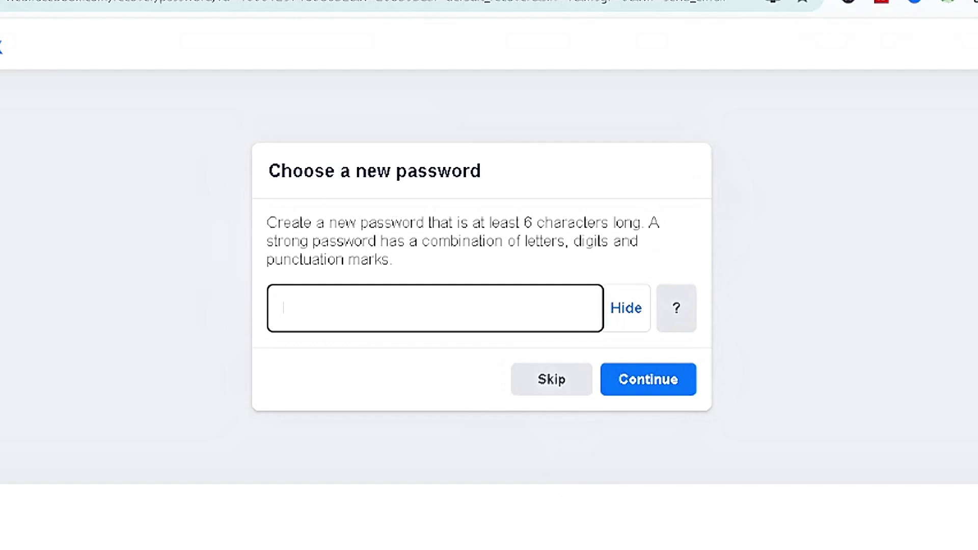
pyautogui.hotkey('ctrl', 'v')
pyautogui.click(673, 421)
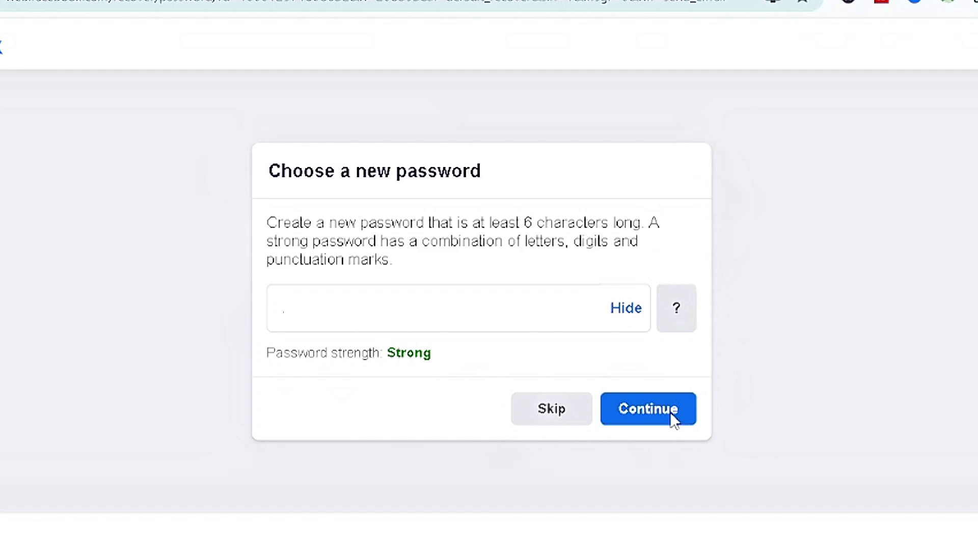
pyautogui.click(670, 412)
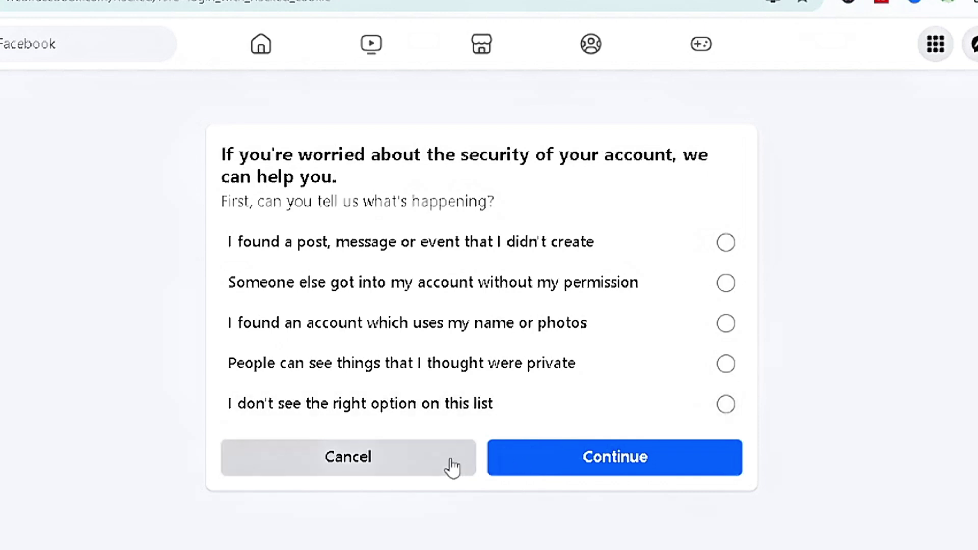
# Step: Cancel the security questions and go to Settings & privacy > Settings from the profile menu
pyautogui.click(406, 464)
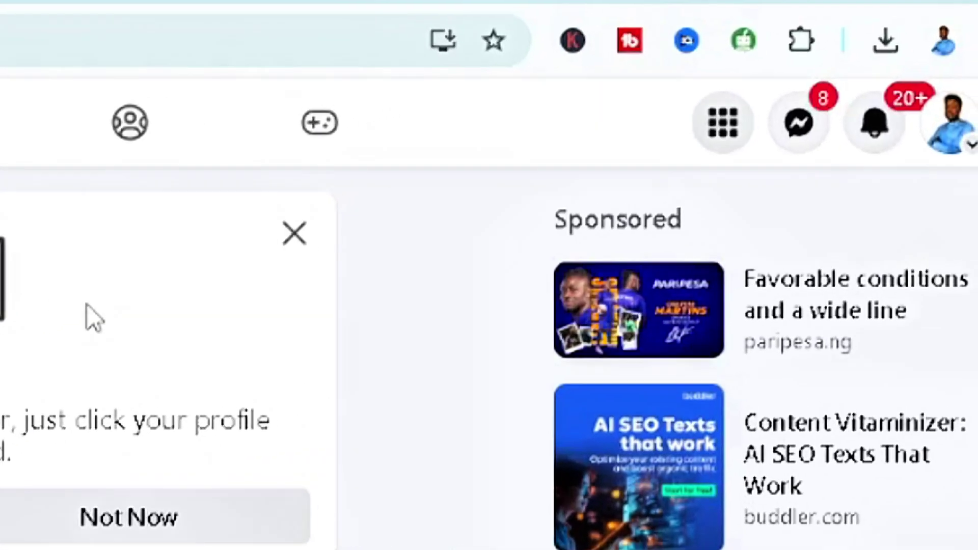
pyautogui.click(962, 150)
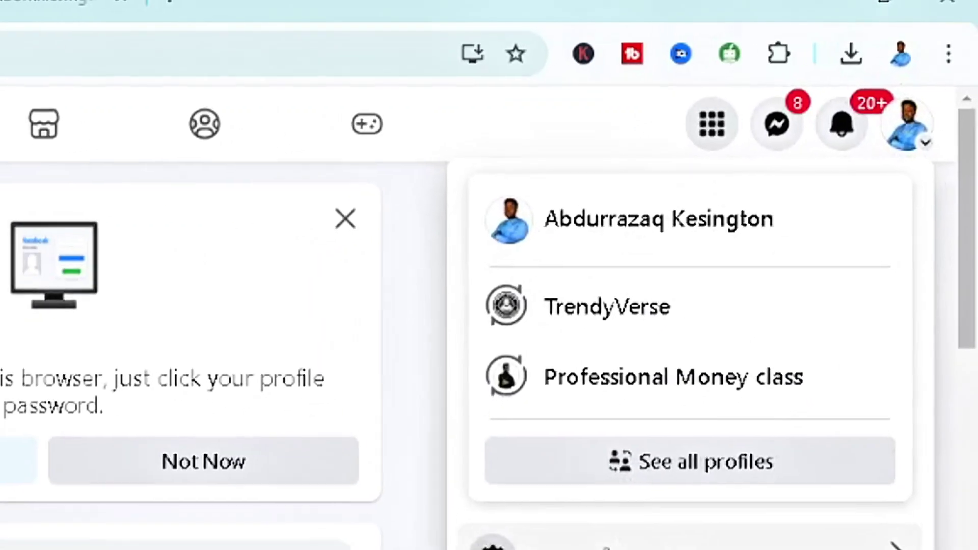
pyautogui.click(612, 548)
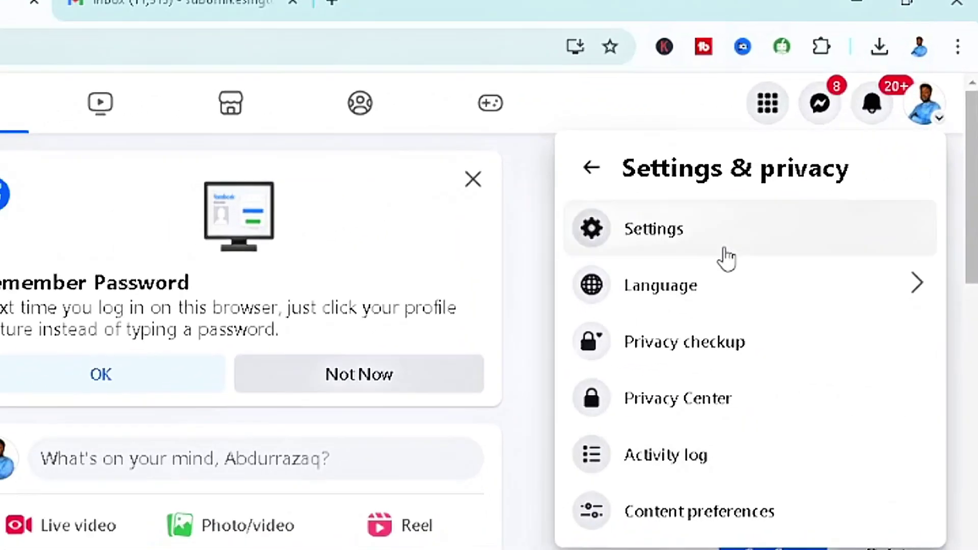
pyautogui.click(732, 248)
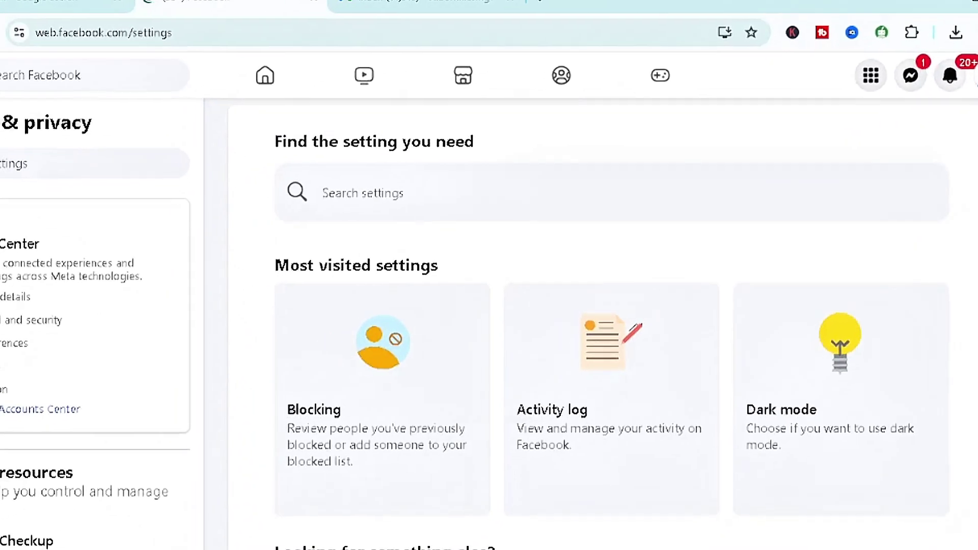
# Step: Open 'See more in Accounts Center' and scroll its panel to the Account settings list
pyautogui.scroll(-2, 353, 229)
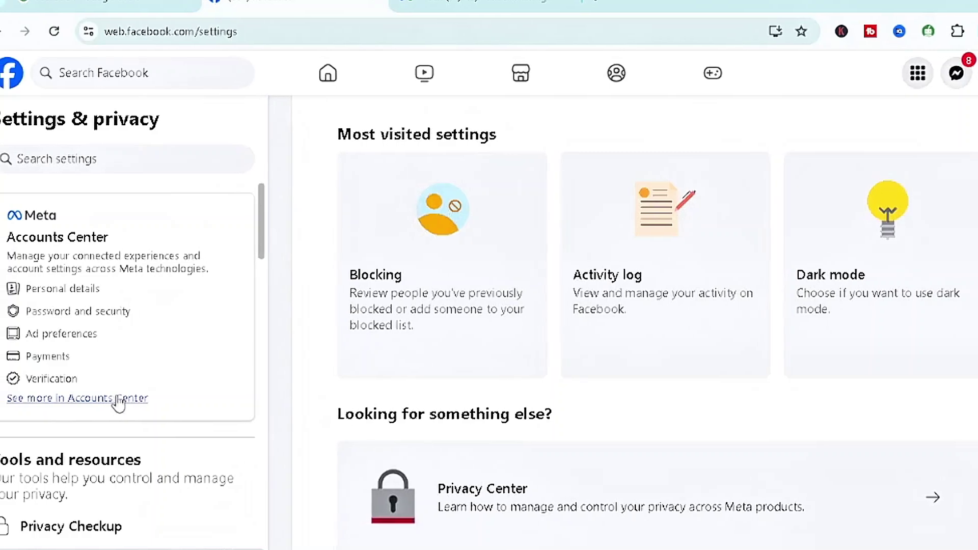
pyautogui.click(118, 399)
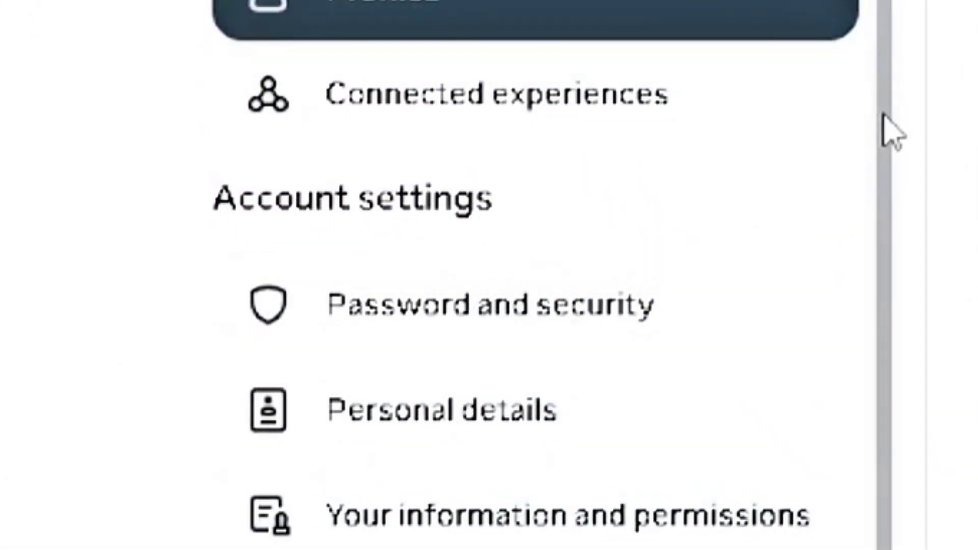
pyautogui.moveTo(885, 115); pyautogui.dragTo(886, 285)
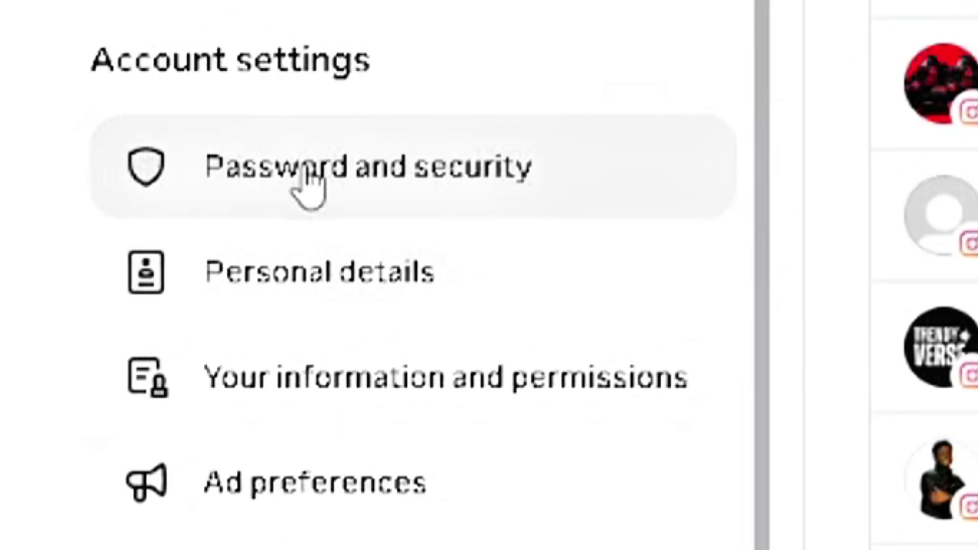
# Step: Open Password and security under Account settings in Accounts Center
pyautogui.click(429, 145)
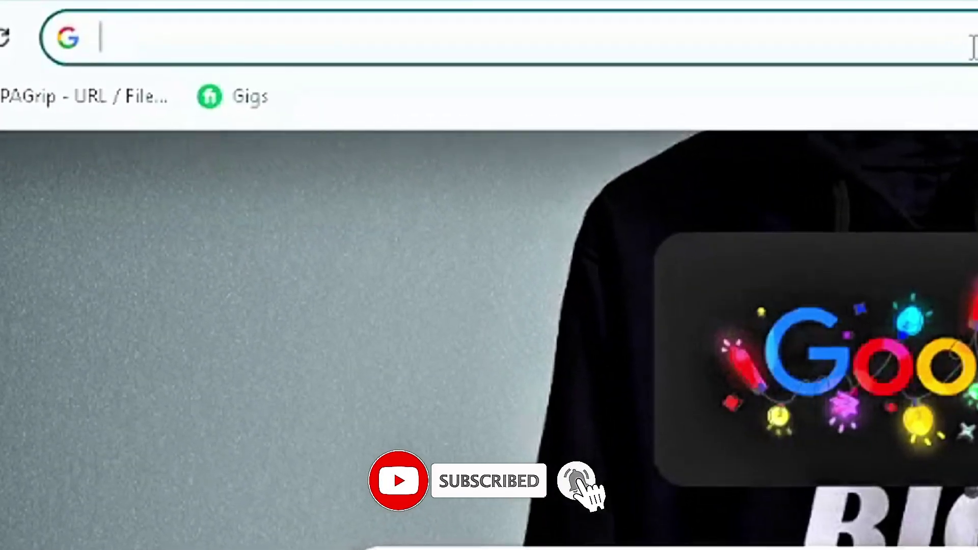
# Step: Search Google for 'hacked facebook' and scroll through the Facebook Help Center results
pyautogui.write('hac')
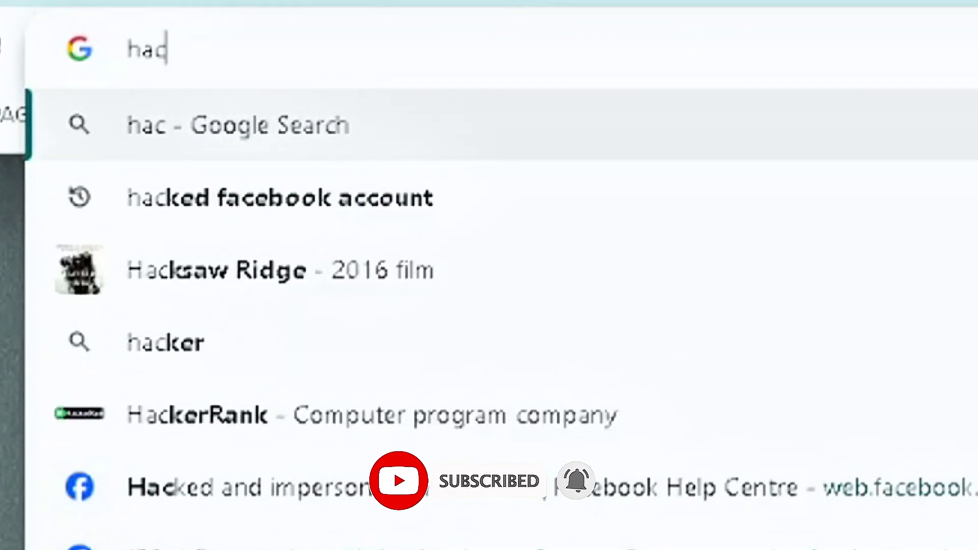
pyautogui.write('ked facebook')
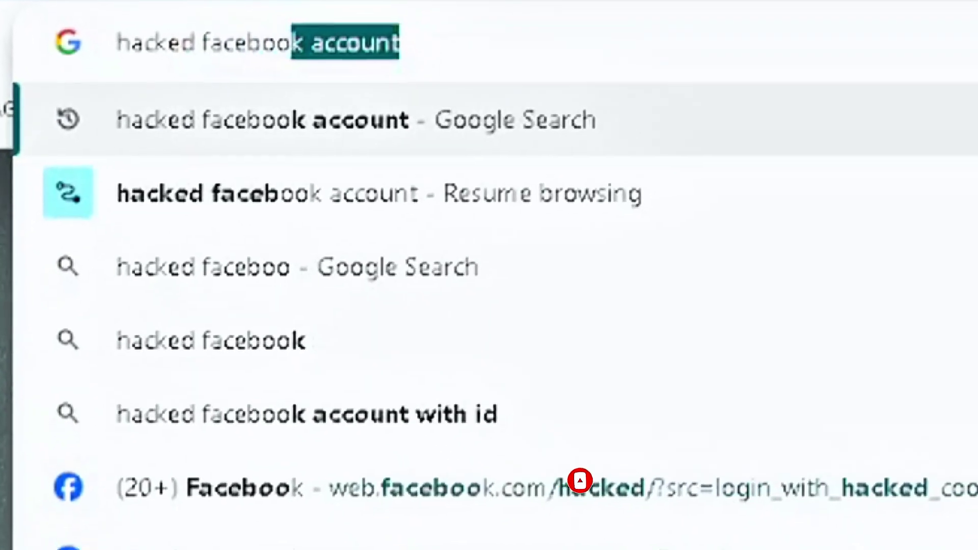
pyautogui.press('Return')
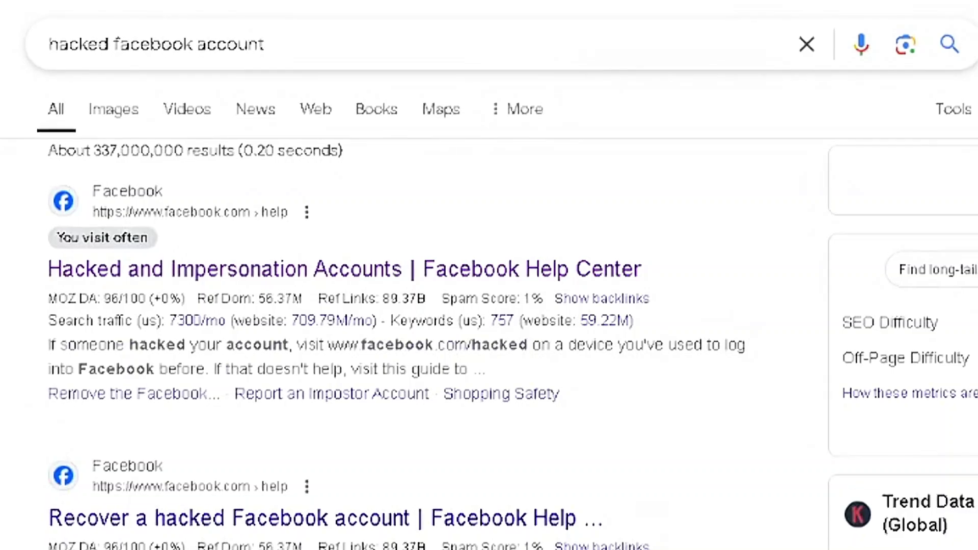
pyautogui.scroll(-15, 489, 305)
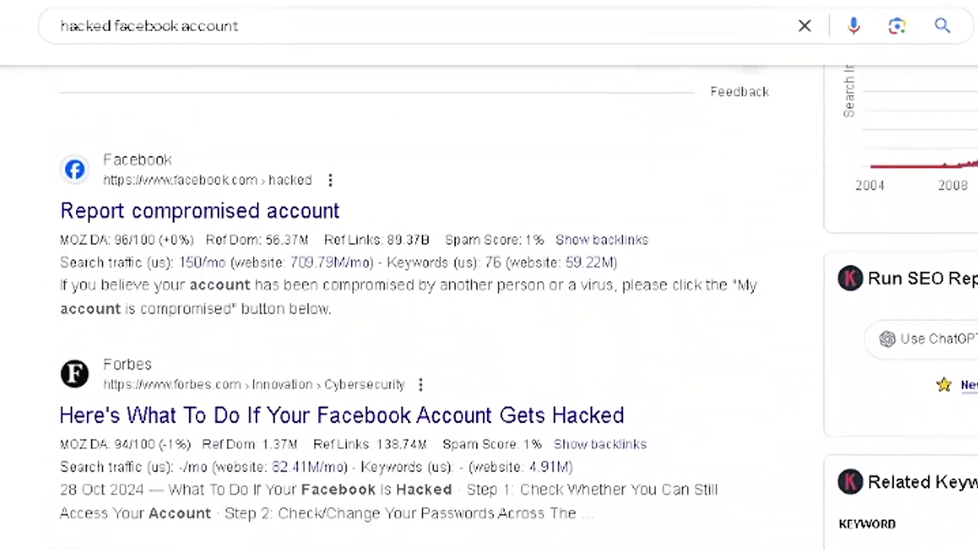
pyautogui.scroll(15, 489, 306)
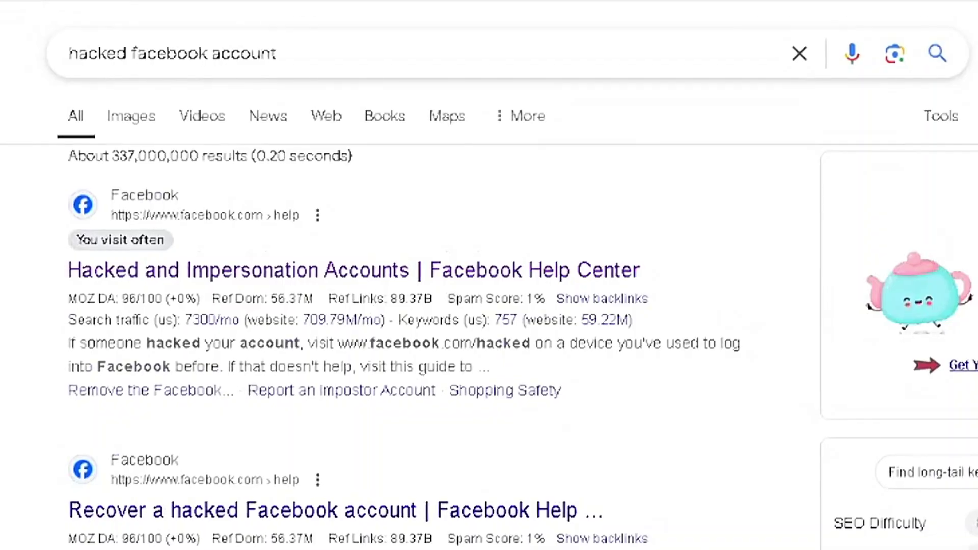
pyautogui.scroll(-15, 489, 305)
pyautogui.scroll(14, 489, 306)
pyautogui.scroll(1, 489, 306)
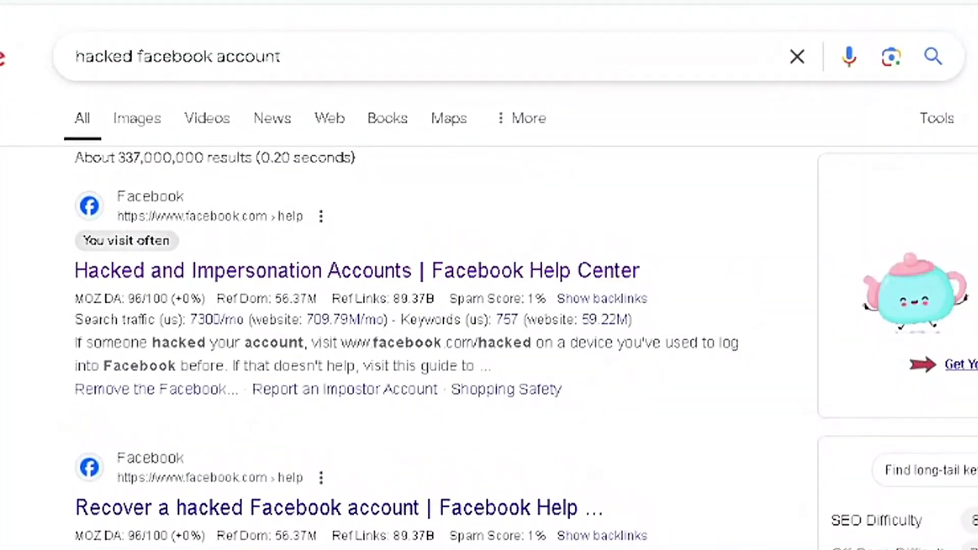
pyautogui.scroll(-13, 489, 306)
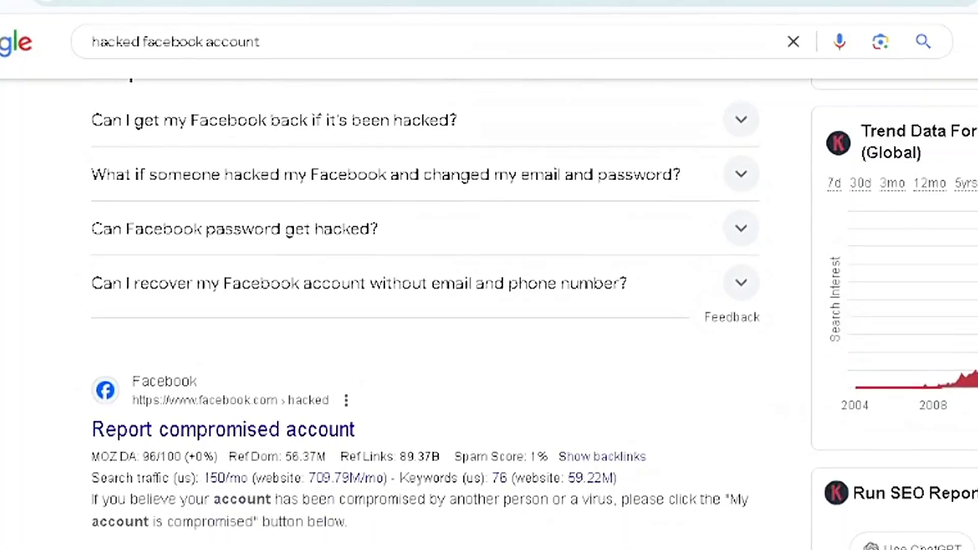
pyautogui.scroll(15, 489, 306)
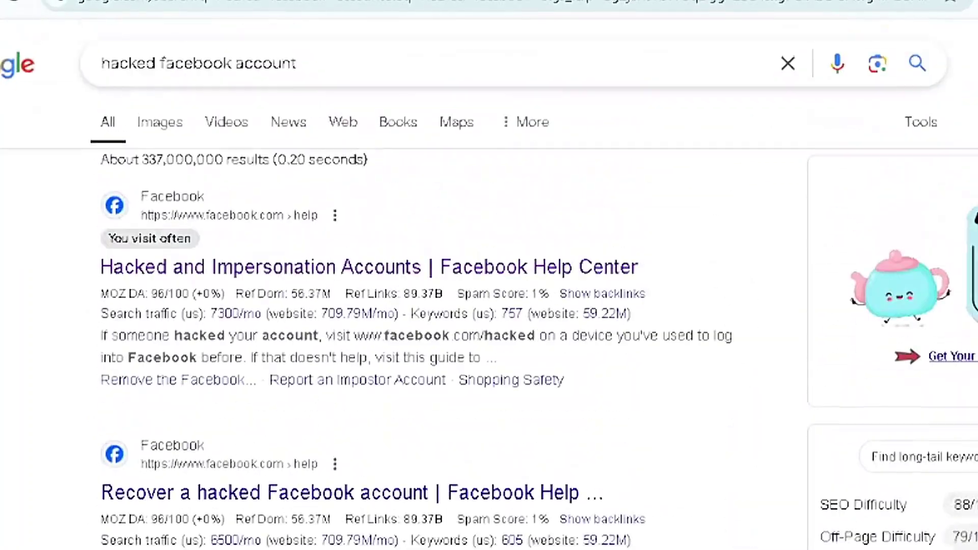
pyautogui.scroll(-12, 489, 305)
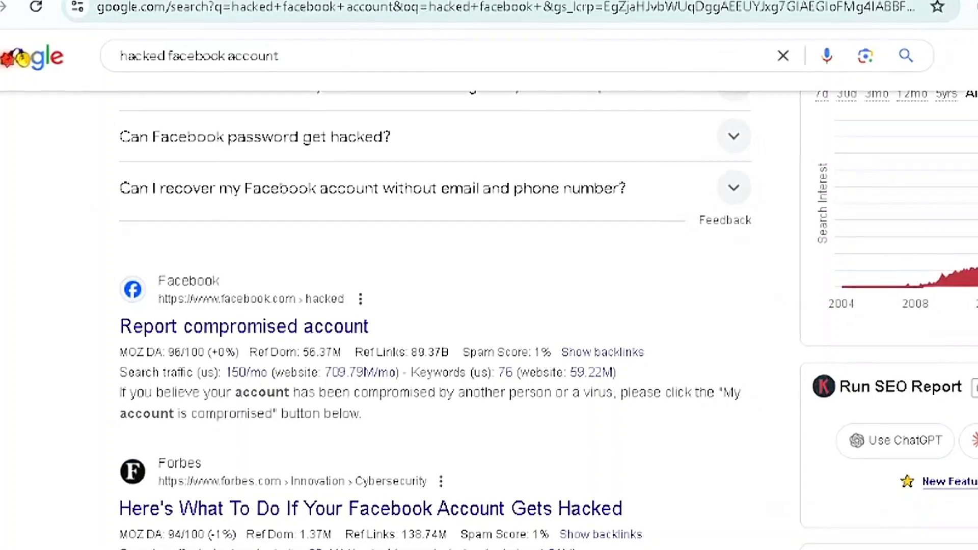
pyautogui.scroll(10, 558, 247)
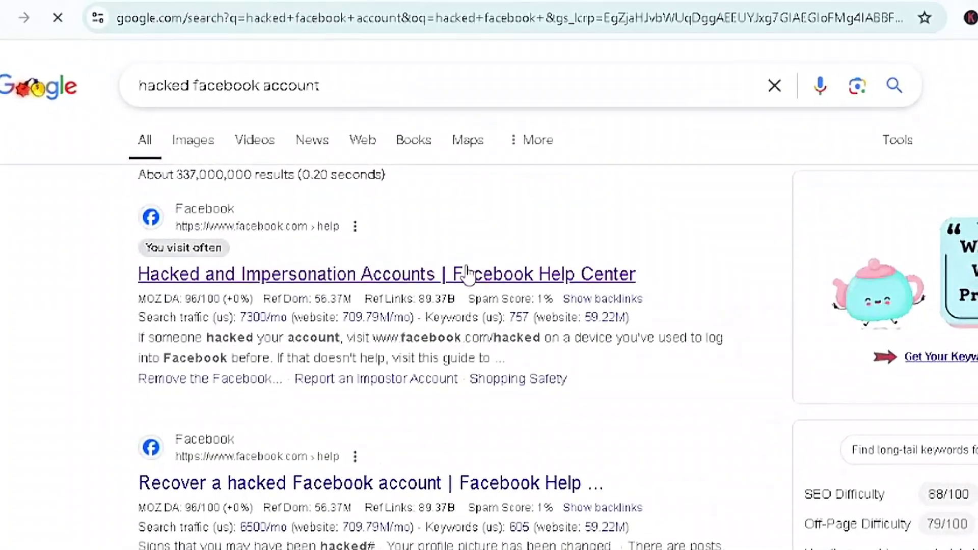
# Step: Open the 'Hacked and Impersonation Accounts | Facebook Help Center' article and scroll down it
pyautogui.click(463, 273)
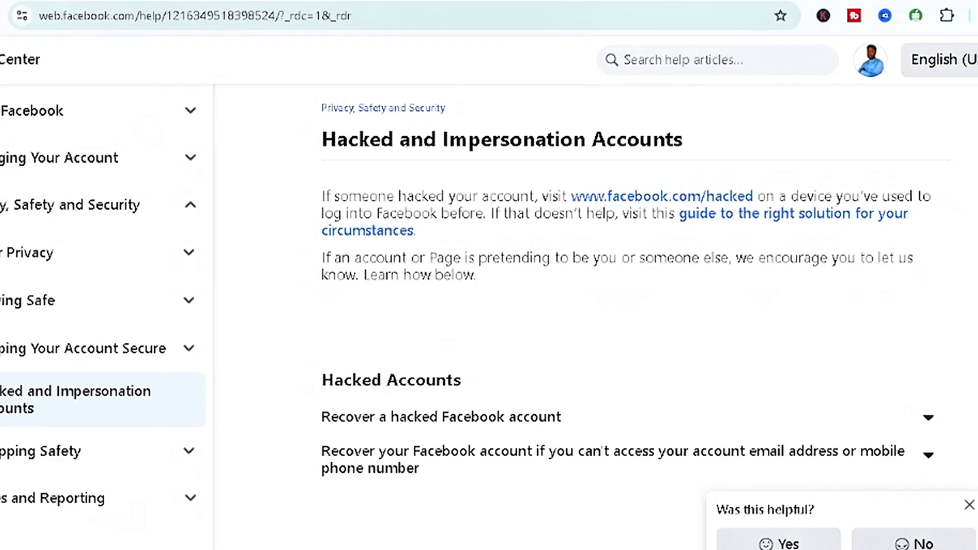
pyautogui.scroll(-2, 632, 305)
pyautogui.scroll(-3, 559, 264)
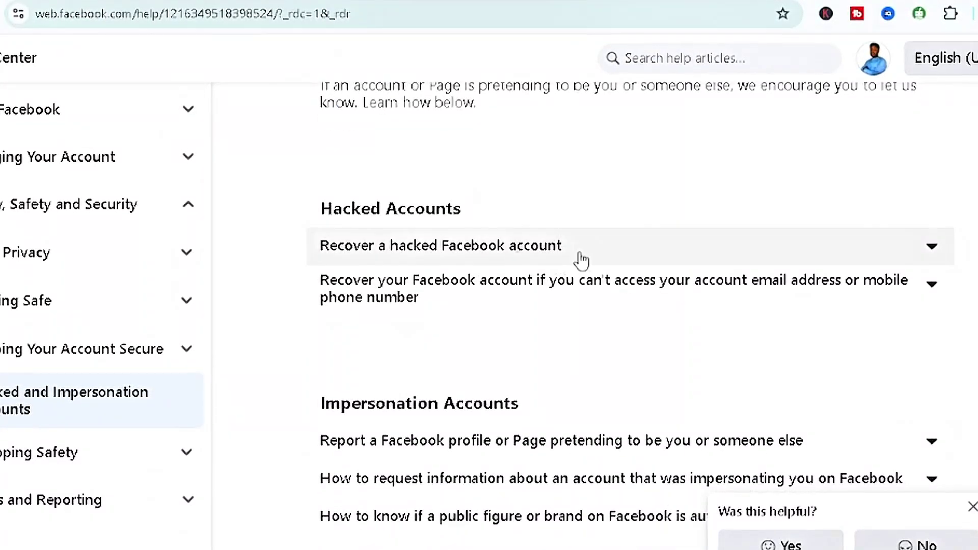
# Step: Expand 'Recover a hacked Facebook account' and read through its recovery steps
pyautogui.click(592, 248)
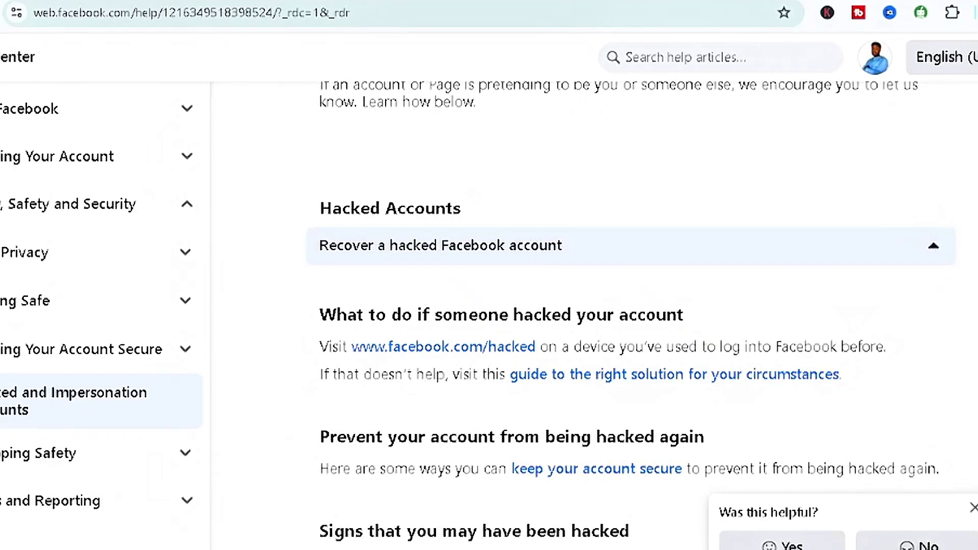
pyautogui.scroll(-3, 590, 247)
pyautogui.scroll(-10, 608, 408)
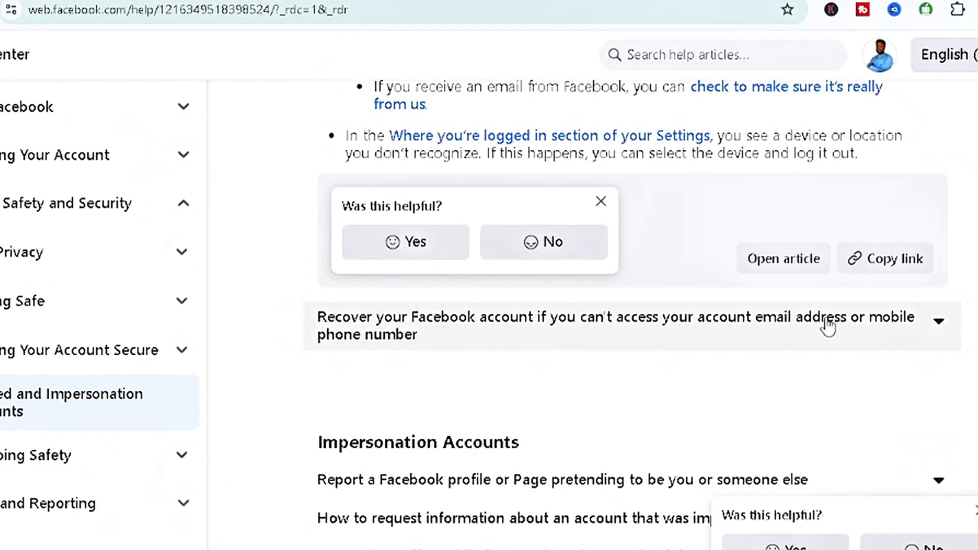
# Step: Expand the answer for recovering without email or phone access and read its fallback steps
pyautogui.click(828, 325)
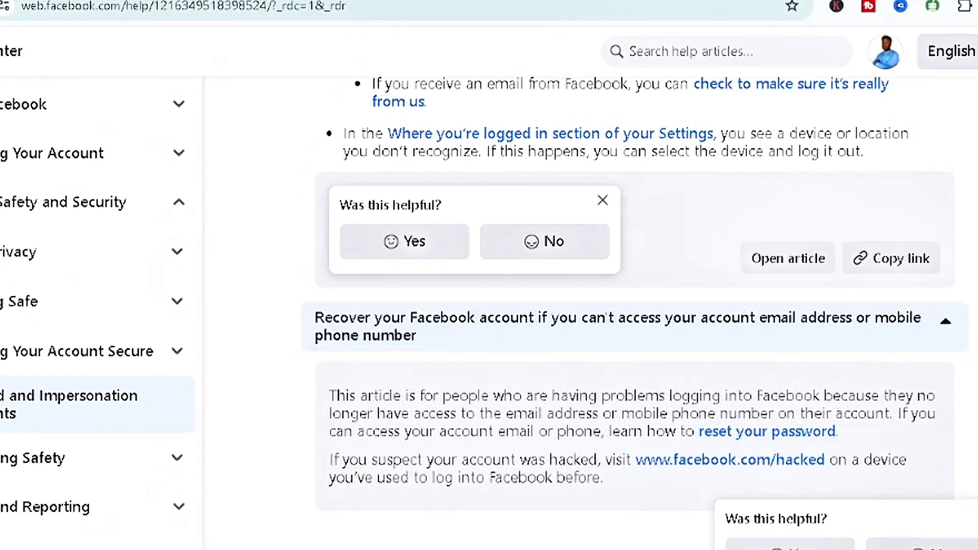
pyautogui.scroll(-5, 634, 306)
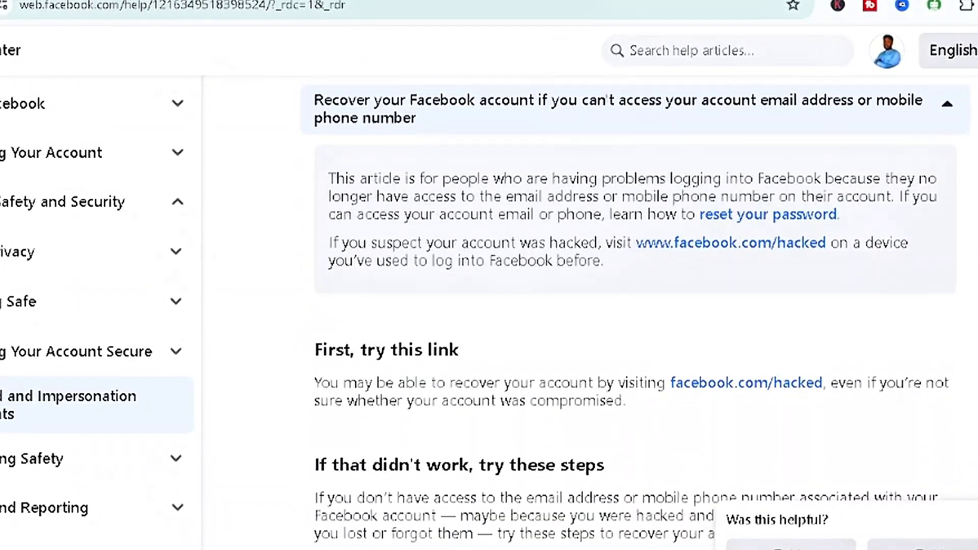
pyautogui.scroll(-1, 634, 305)
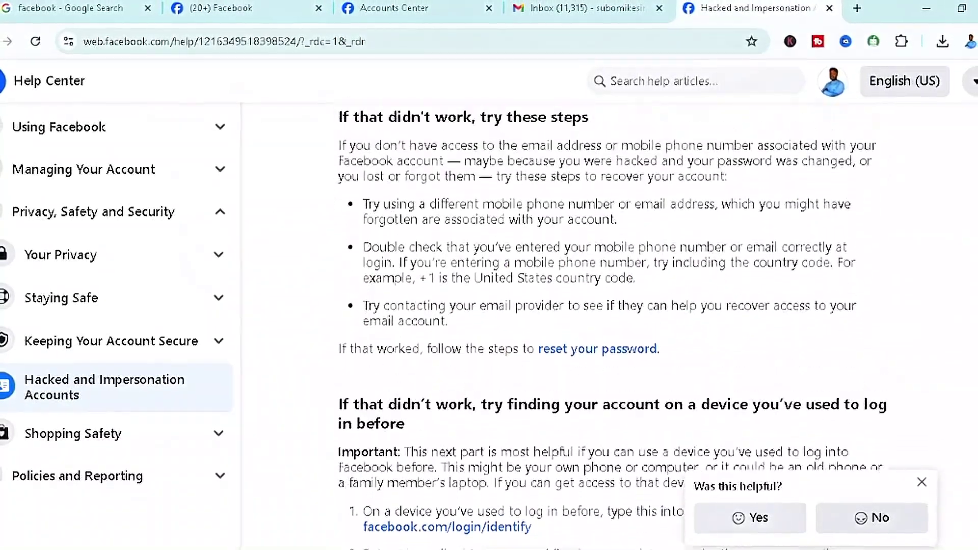
pyautogui.scroll(1, 606, 306)
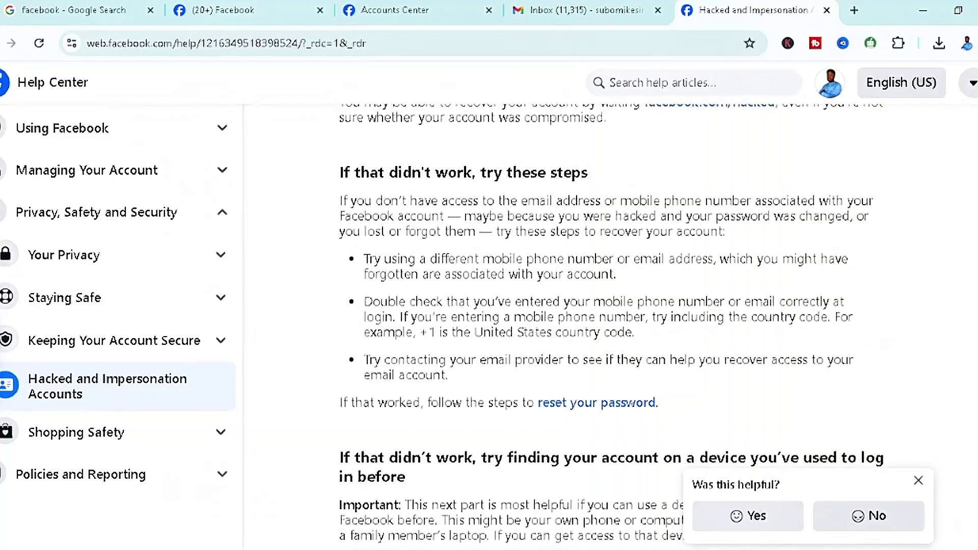
pyautogui.scroll(-1, 607, 305)
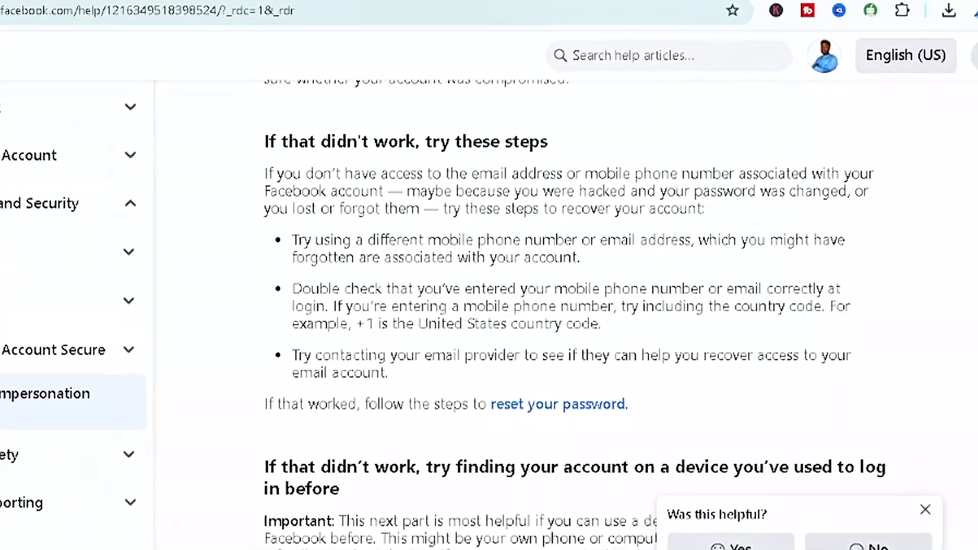
pyautogui.scroll(1, 560, 305)
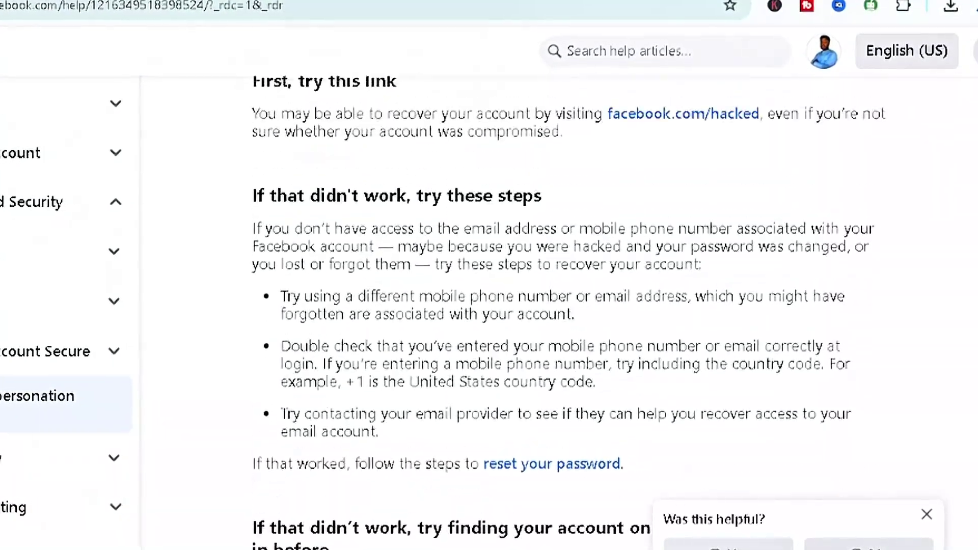
pyautogui.scroll(4, 560, 306)
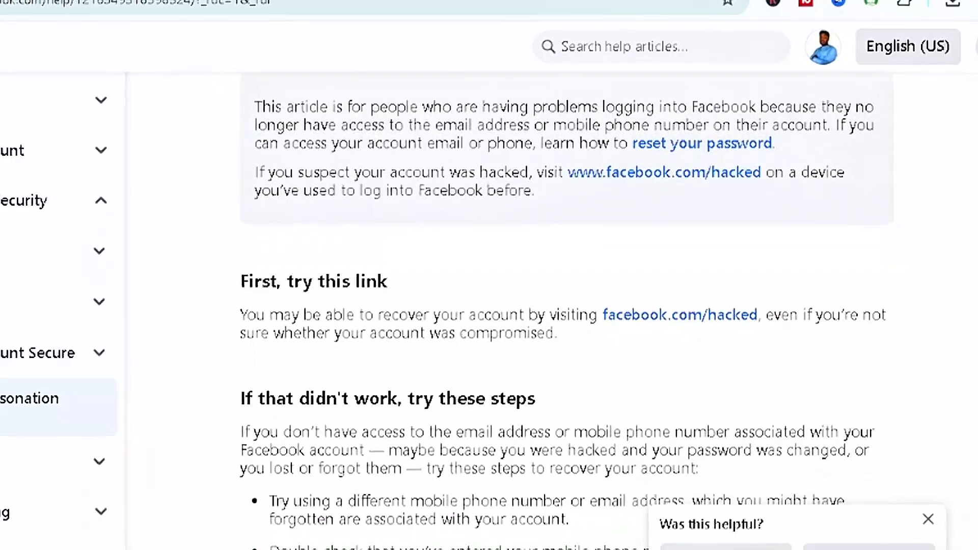
pyautogui.scroll(-1, 560, 306)
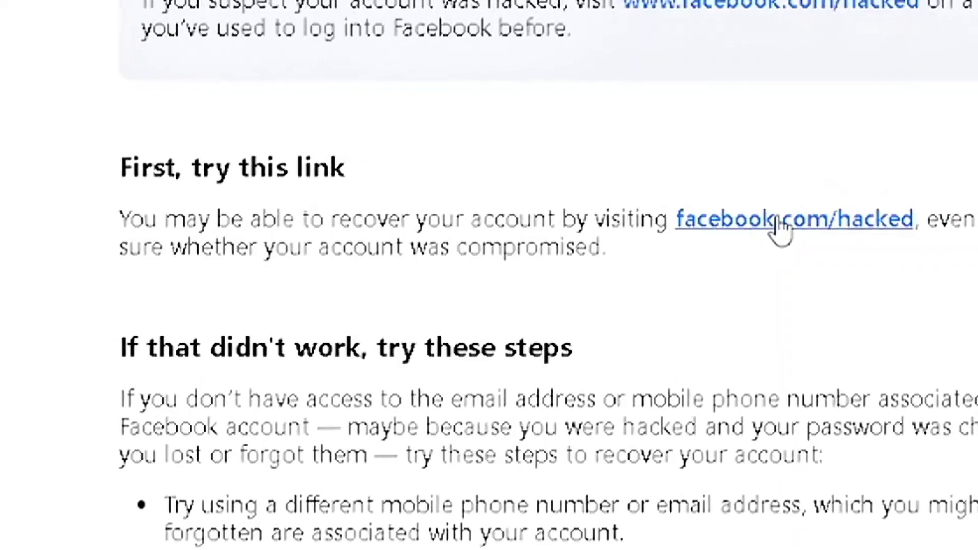
# Step: Go to facebook.com/hacked and report 'My Account Is Compromised'
pyautogui.click(777, 221)
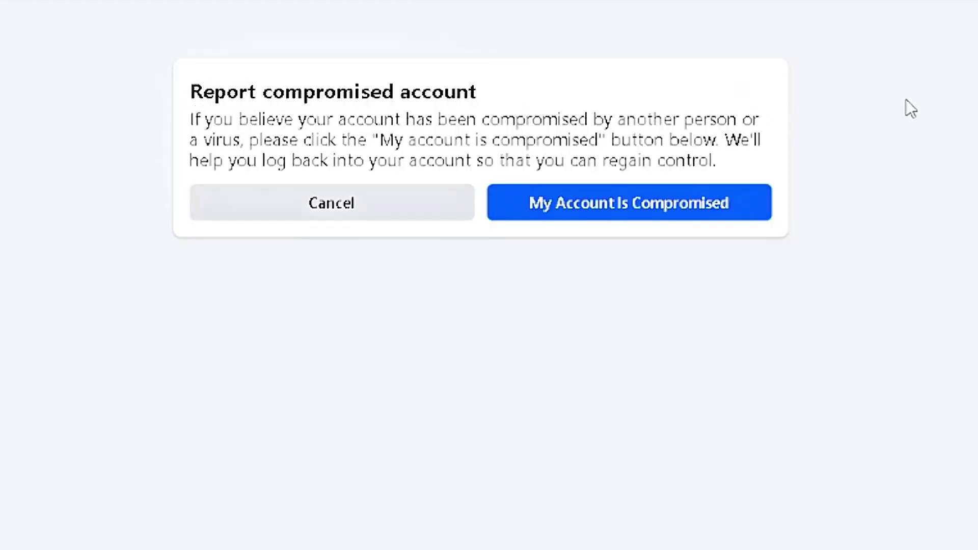
pyautogui.click(666, 214)
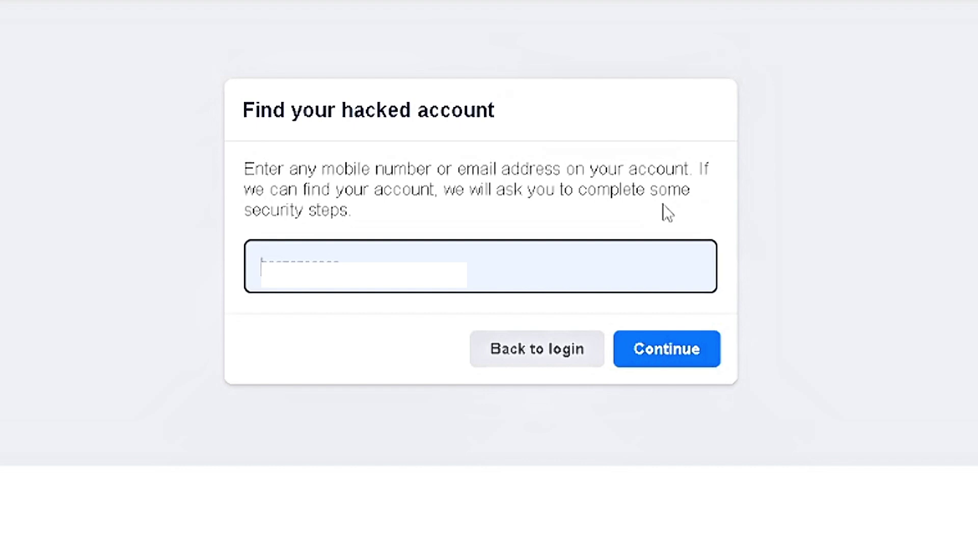
# Step: Search by the entered phone number, confirm the first matching profile is yours, and begin recovery
pyautogui.click(655, 356)
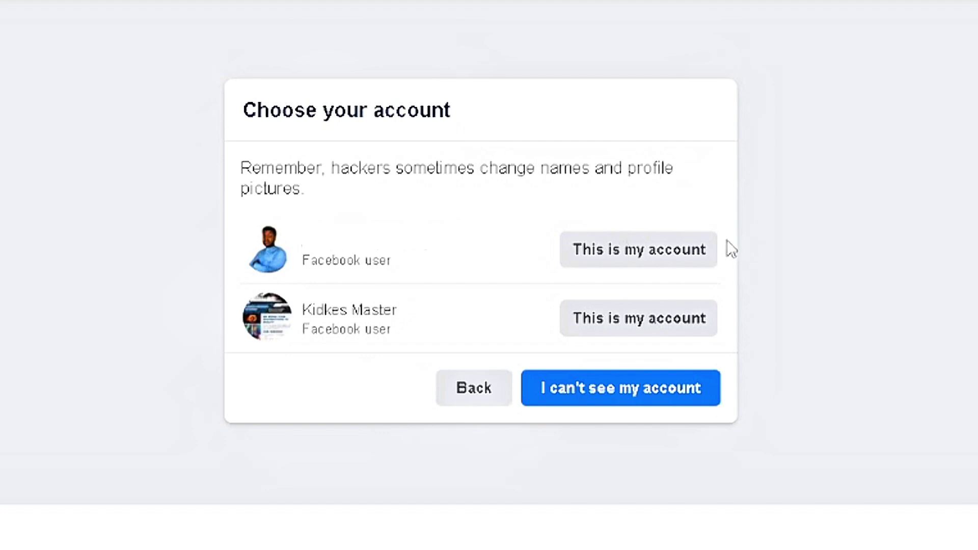
pyautogui.click(681, 250)
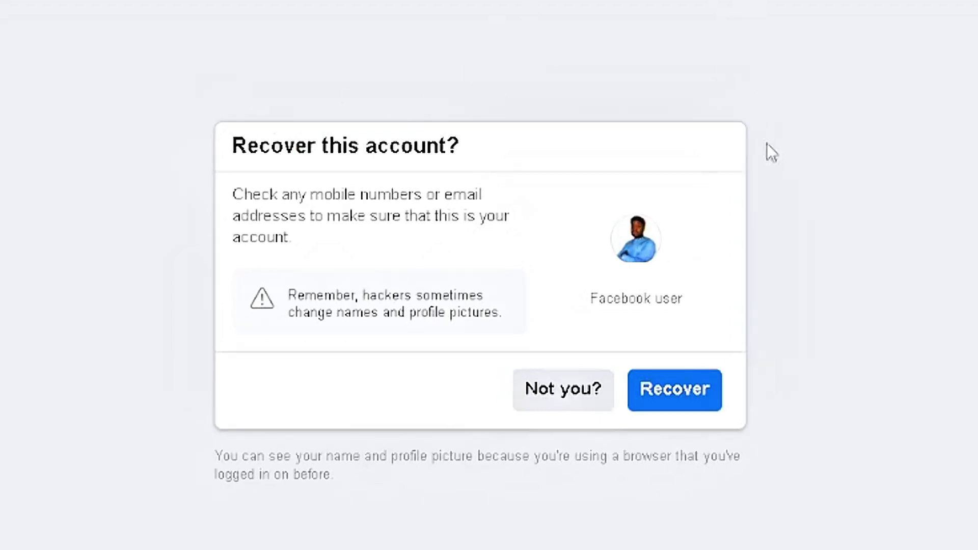
pyautogui.click(697, 391)
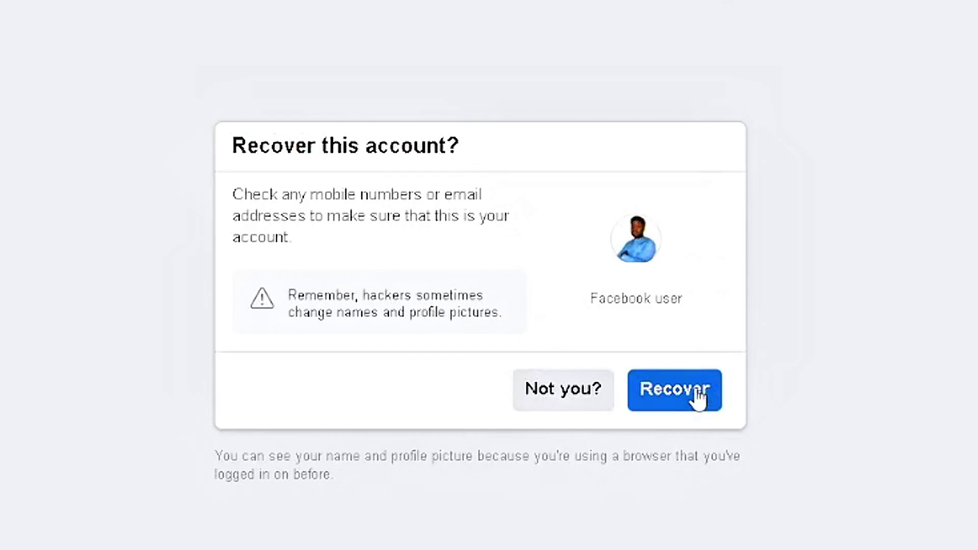